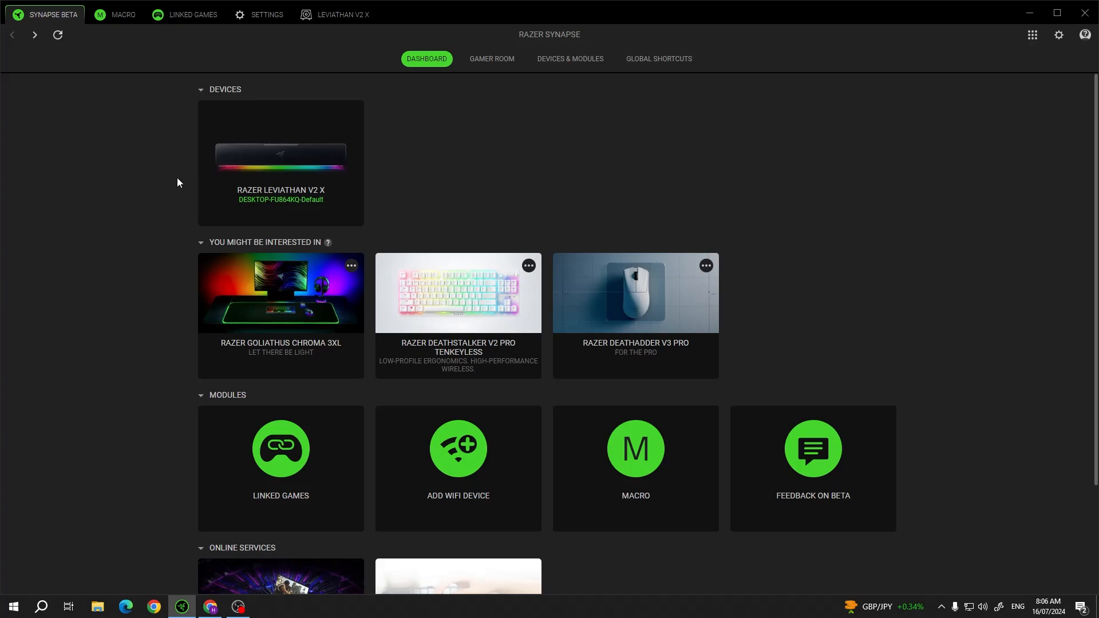
Step: Set the Leviathan V2 X lighting brightness to full 100 with brightness control on
{"action": "left_click", "coordinate": [274, 161]}
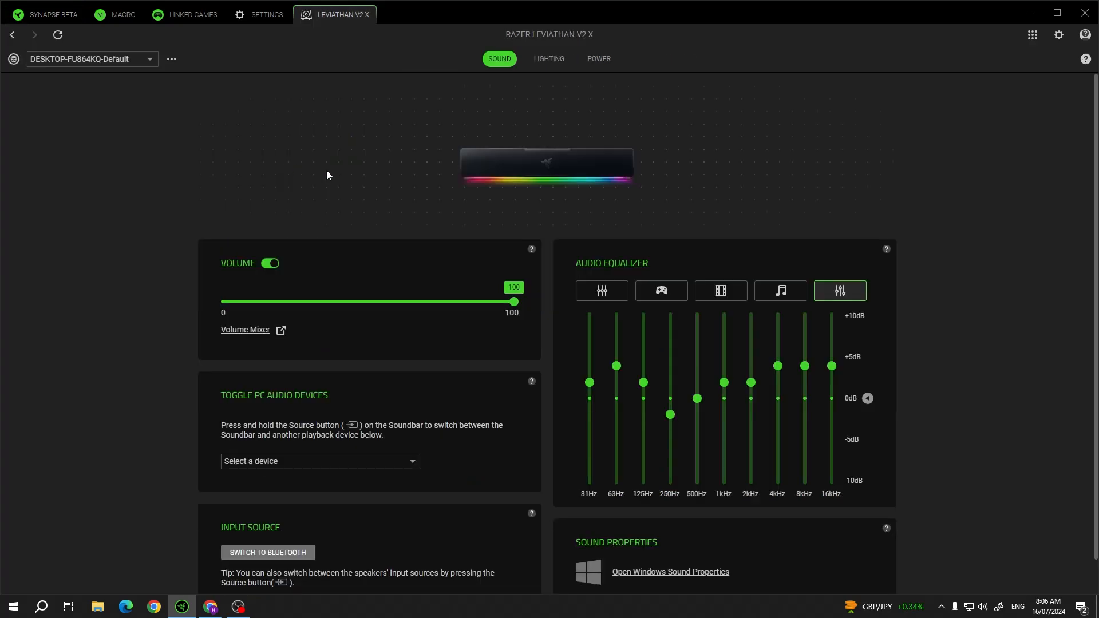
{"action": "left_click", "coordinate": [550, 59]}
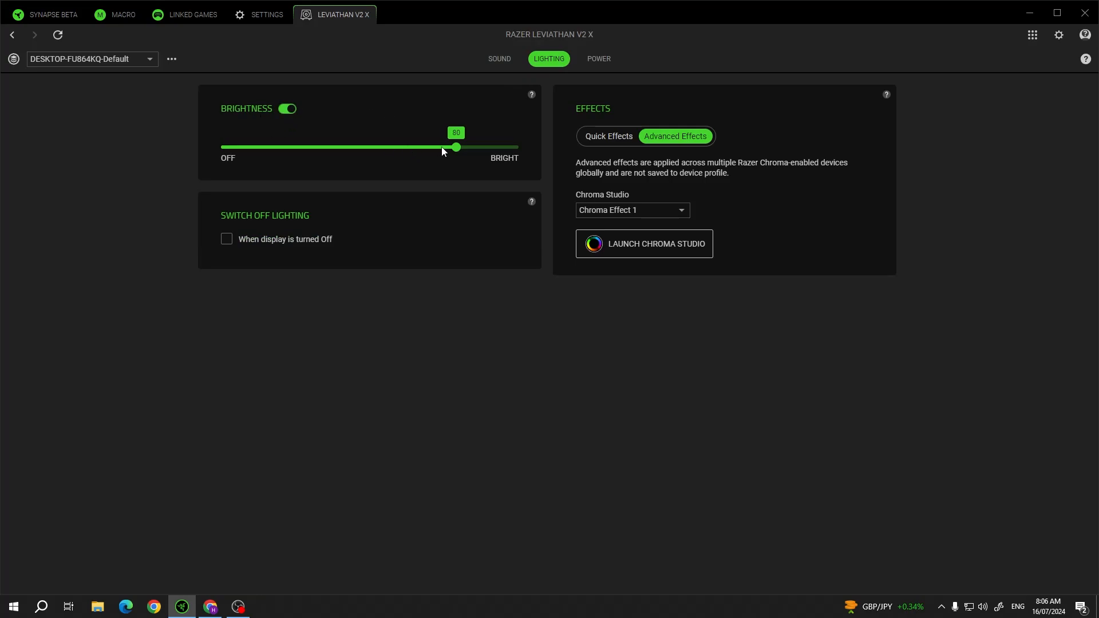
{"action": "left_click_drag", "start_coordinate": [455, 148], "coordinate": [197, 140]}
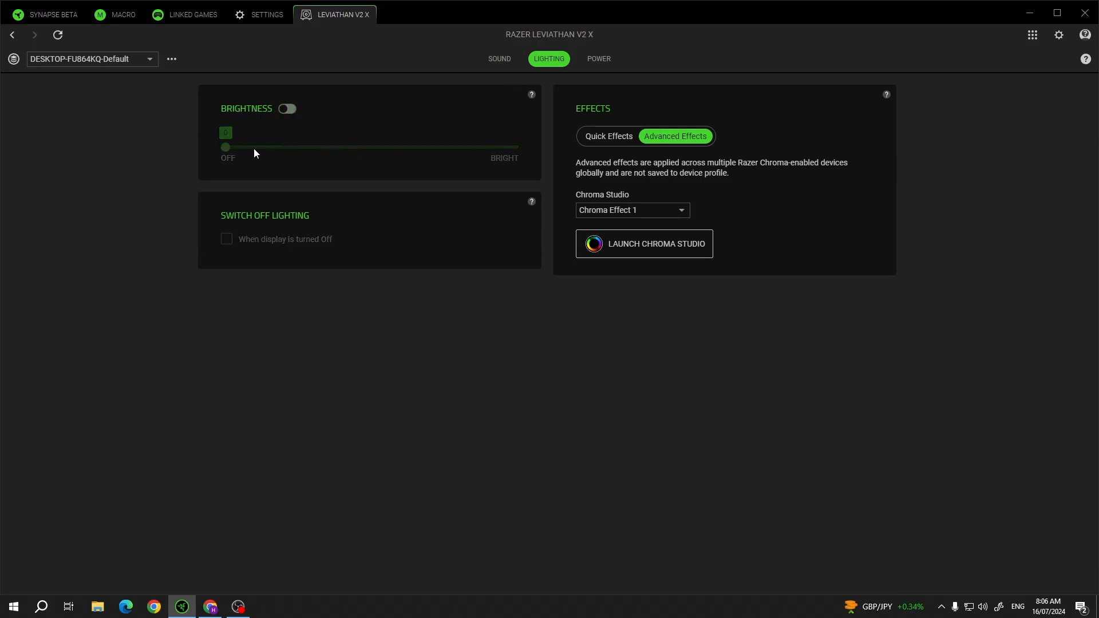
{"action": "left_click", "coordinate": [288, 108]}
{"action": "mouse_move", "coordinate": [231, 147]}
{"action": "left_mouse_down"}
{"action": "mouse_move", "coordinate": [302, 146]}
{"action": "mouse_move", "coordinate": [221, 146]}
{"action": "mouse_move", "coordinate": [532, 160]}
{"action": "left_mouse_up"}
{"action": "left_click", "coordinate": [287, 108]}
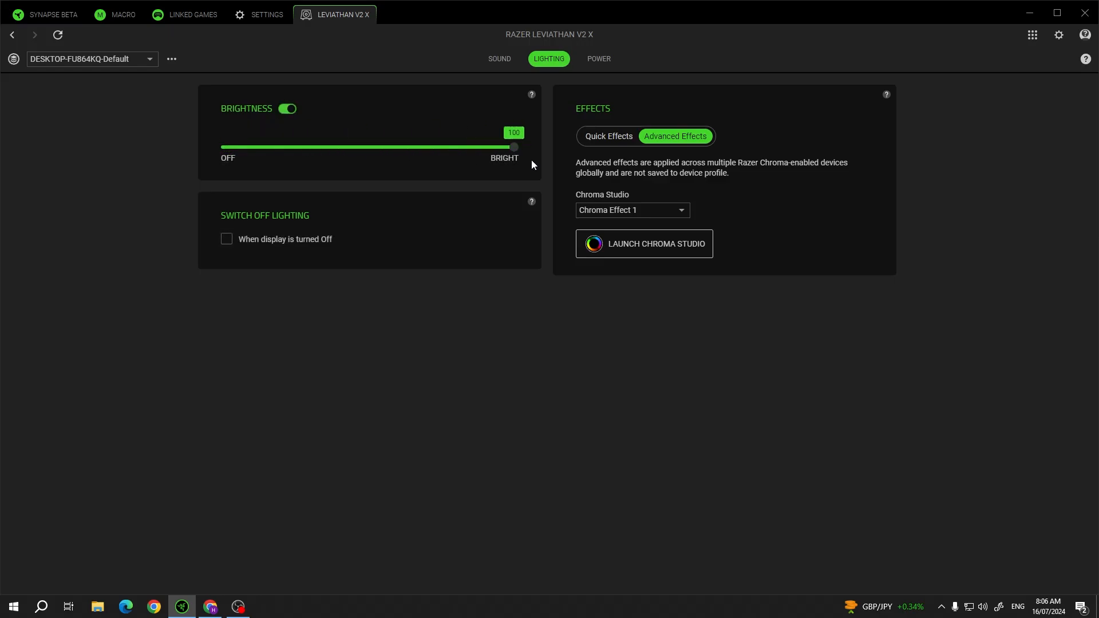
{"action": "left_click", "coordinate": [288, 108]}
{"action": "left_click", "coordinate": [288, 108]}
Step: Choose the Wave quick effect, then return to Advanced Effects on Chroma Effect 1
{"action": "left_click", "coordinate": [608, 136]}
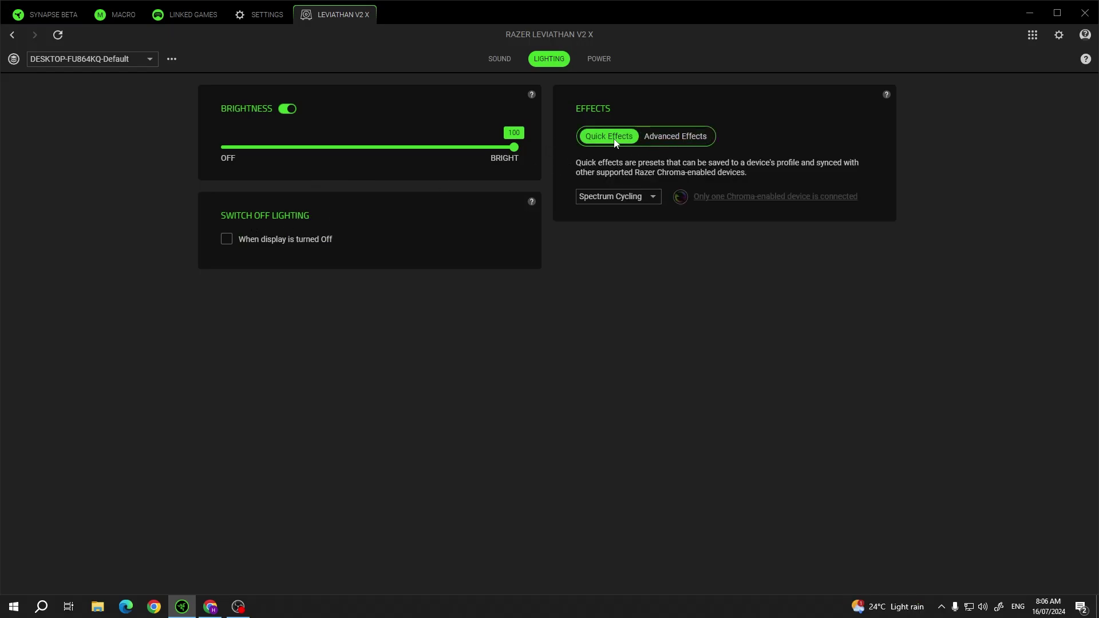
{"action": "left_click", "coordinate": [612, 197]}
{"action": "left_click", "coordinate": [603, 299]}
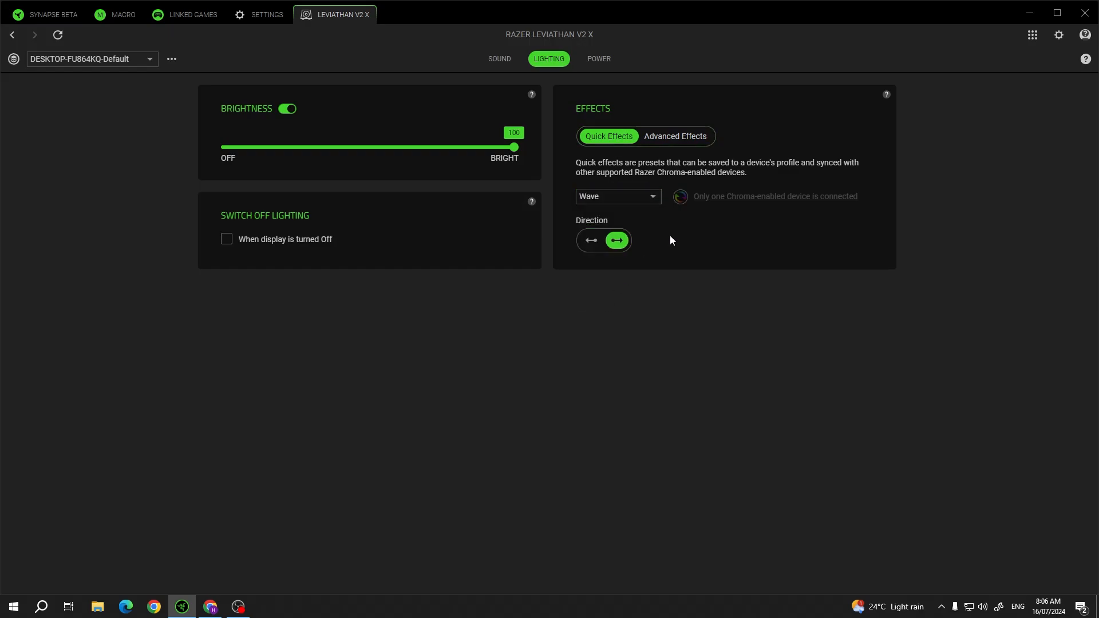
{"action": "left_click", "coordinate": [675, 136]}
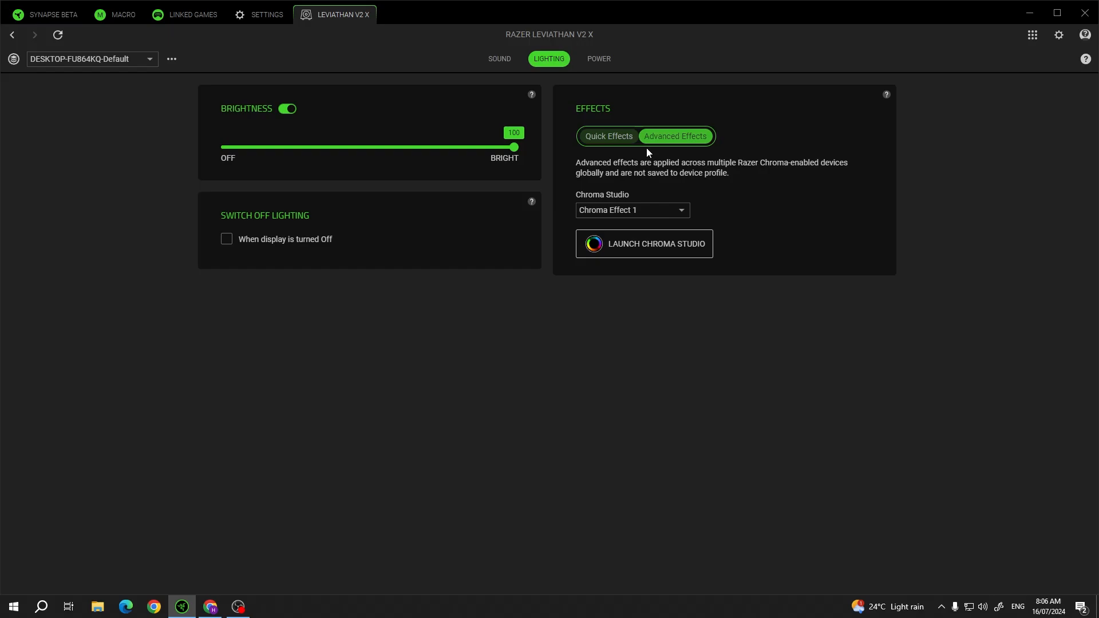
{"action": "left_click", "coordinate": [619, 210]}
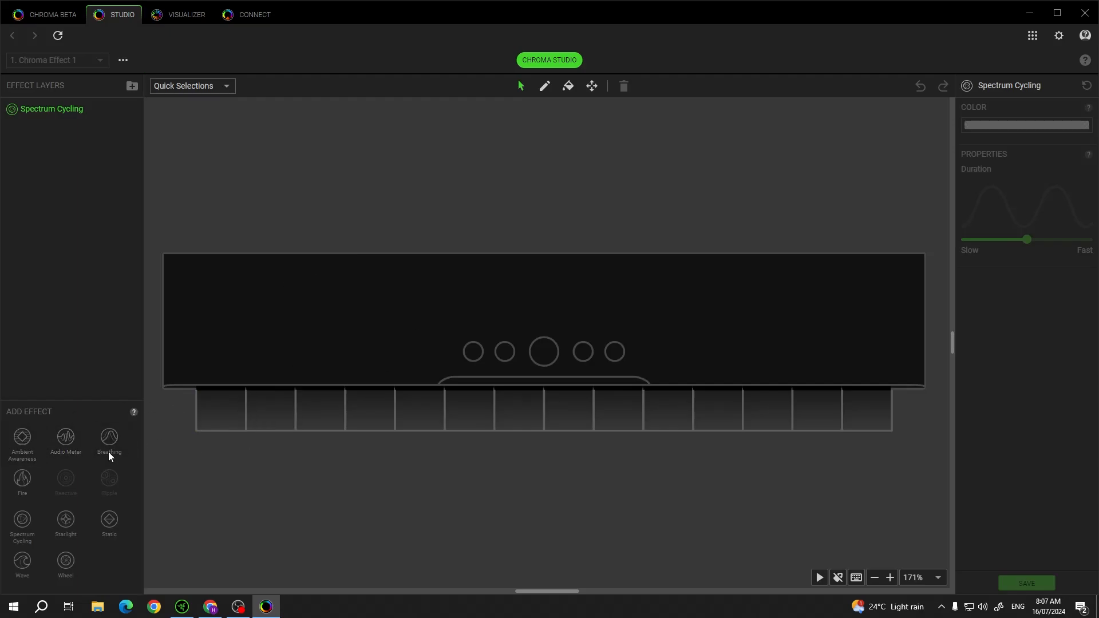
Step: Add an Ambient Awareness layer with a full-screen region, blend toward Blur, and save
{"action": "left_click", "coordinate": [23, 438]}
{"action": "left_click", "coordinate": [251, 405]}
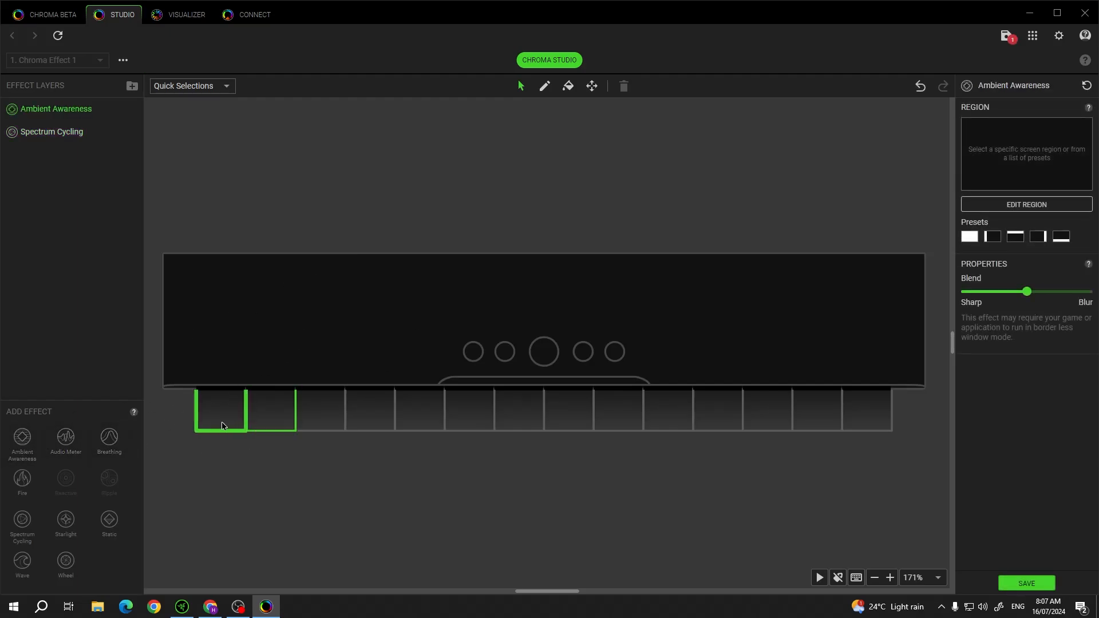
{"action": "left_click", "coordinate": [969, 236]}
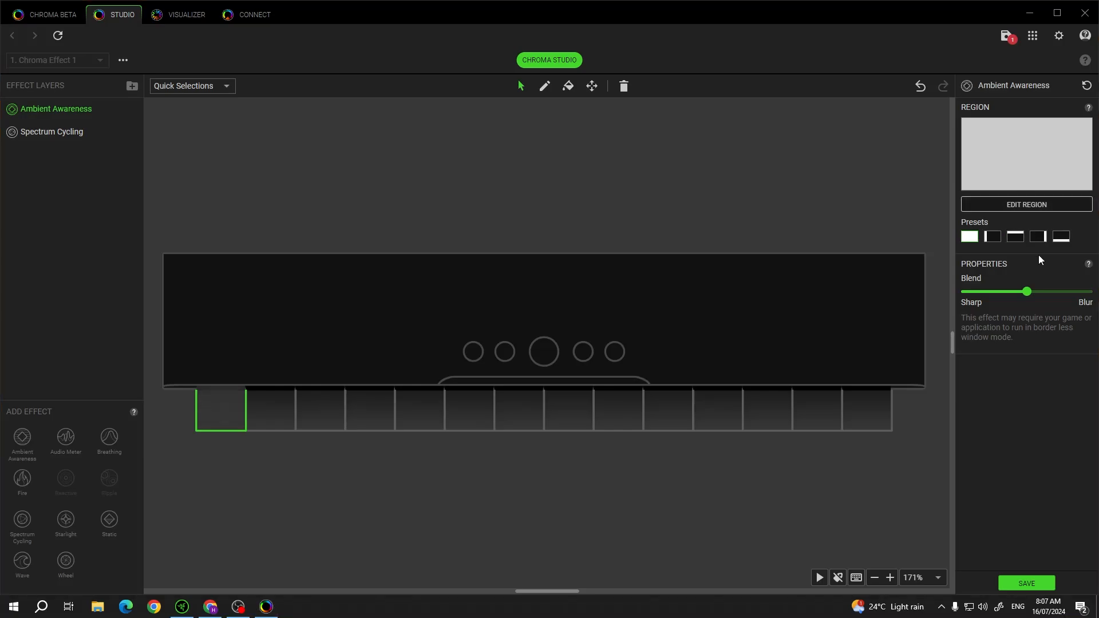
{"action": "left_click_drag", "start_coordinate": [1025, 293], "coordinate": [1056, 293]}
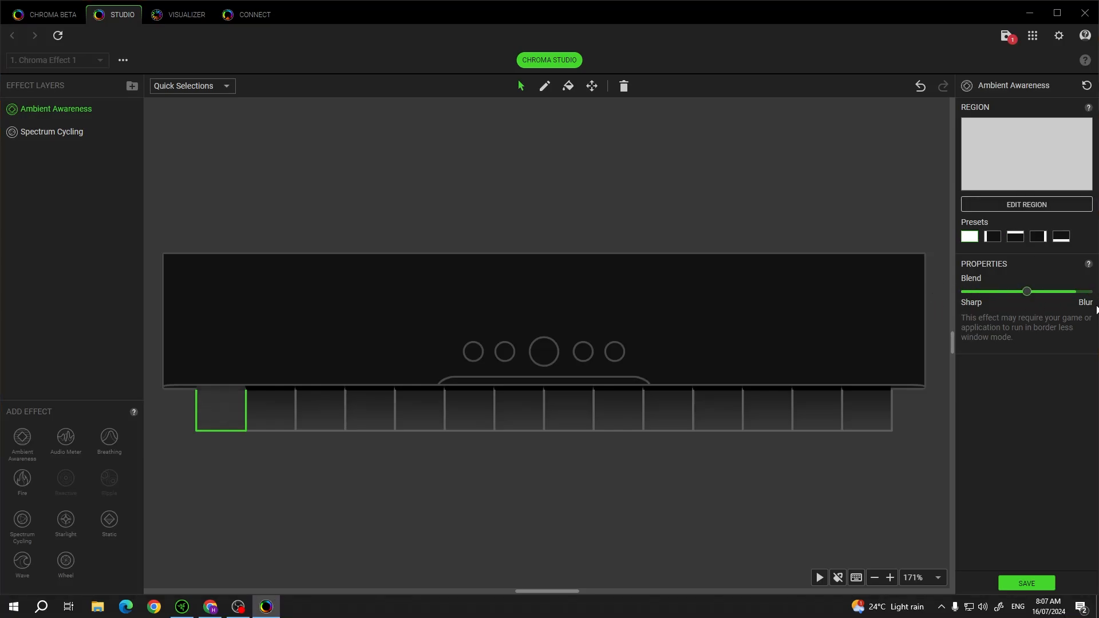
{"action": "left_click", "coordinate": [1027, 584]}
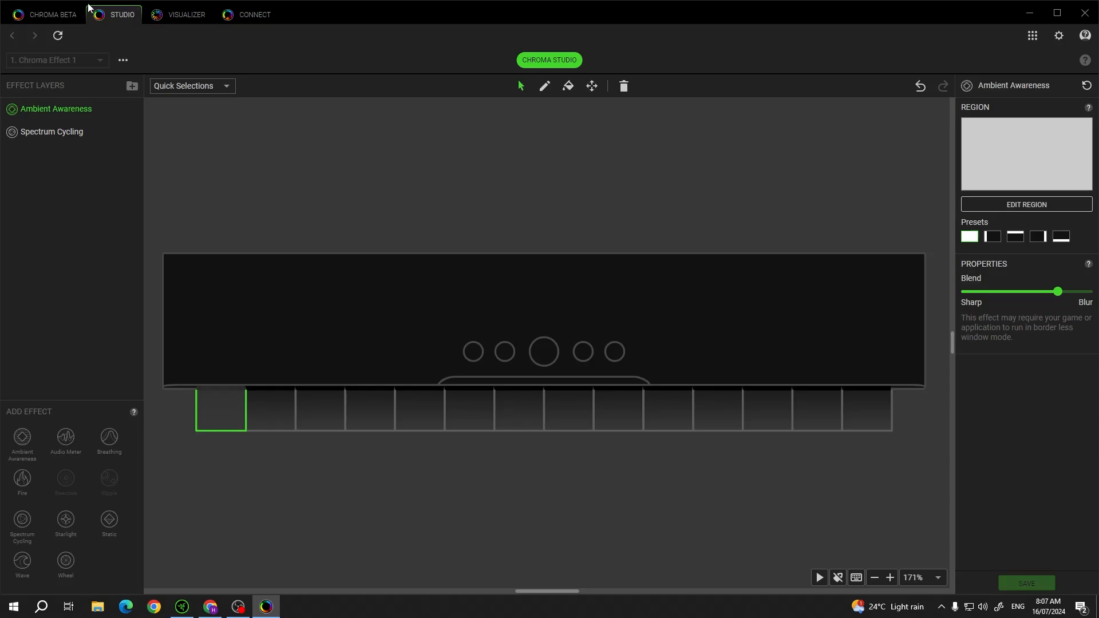
Step: Visit the Chroma dashboard and Studio, then close Chroma Studio back to the lighting page
{"action": "left_click", "coordinate": [48, 14]}
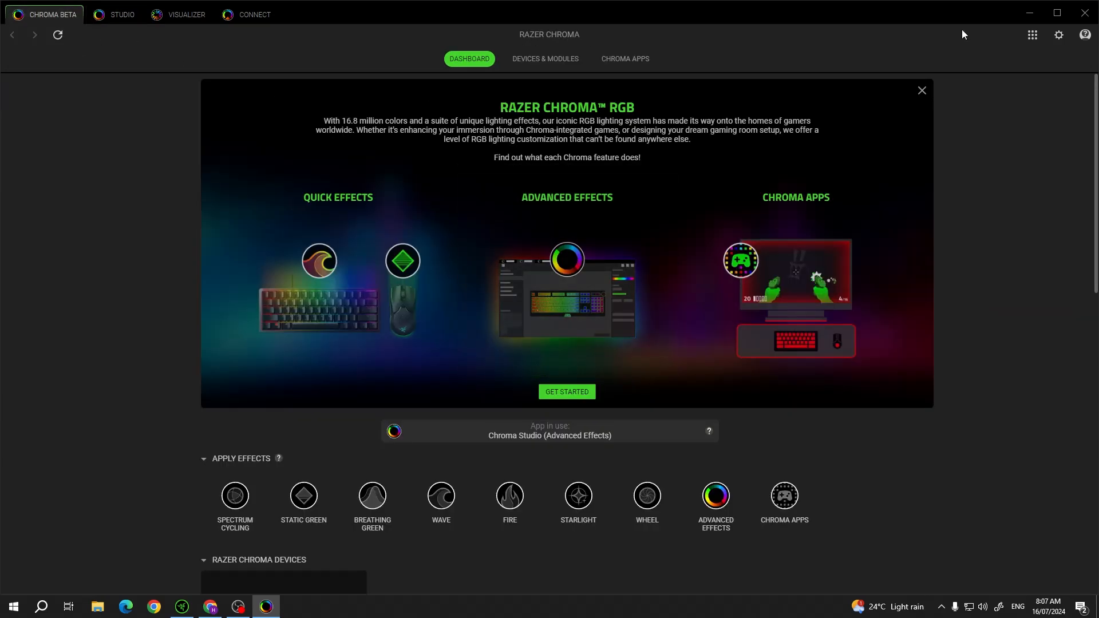
{"action": "left_click", "coordinate": [112, 14]}
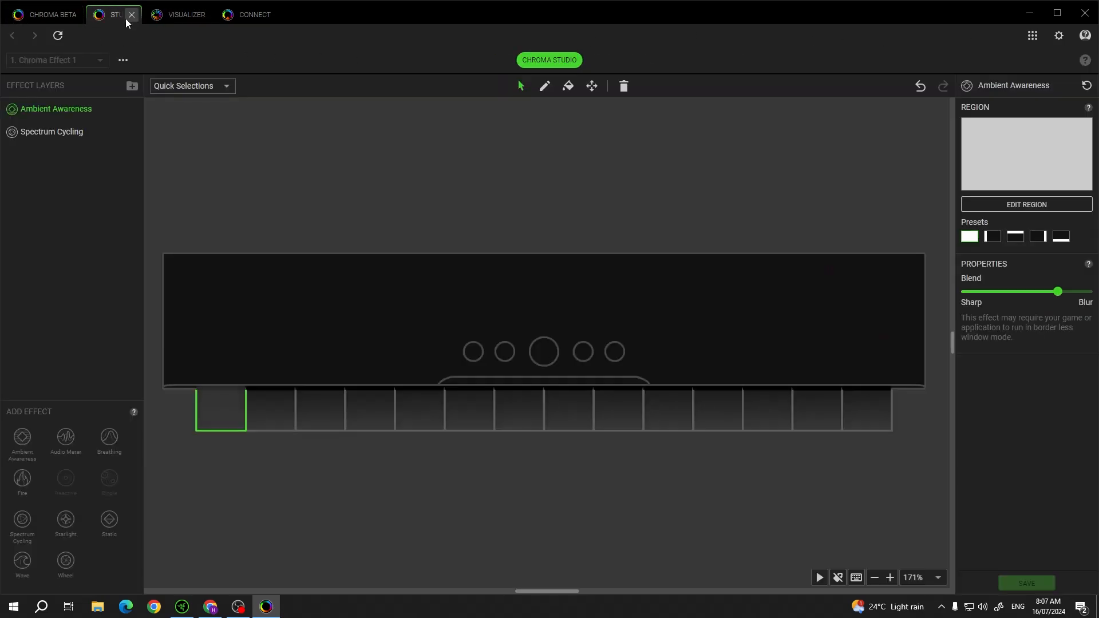
{"action": "left_click", "coordinate": [1084, 13]}
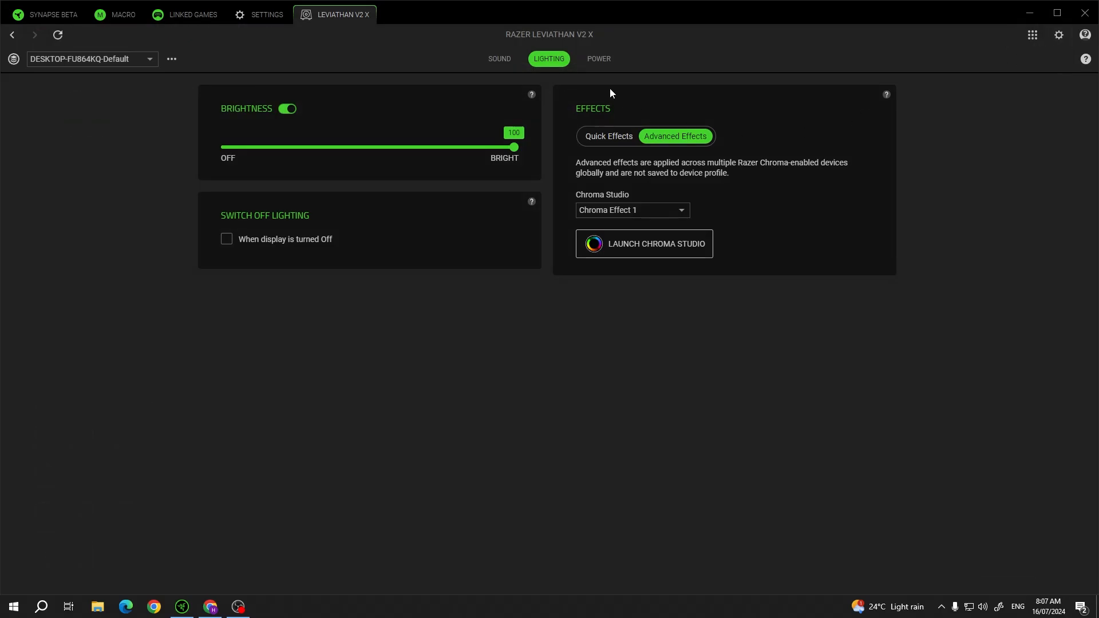